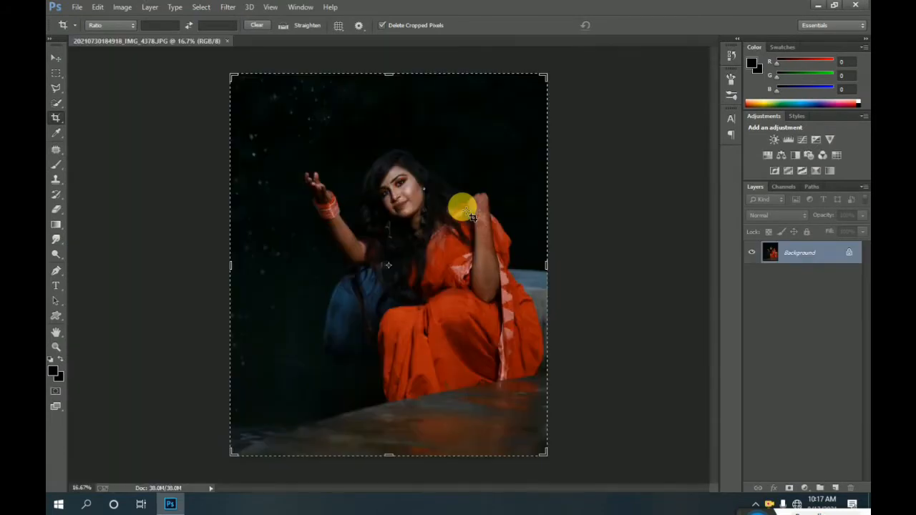
Start the Camera Raw Filter on the portrait and set Highlights to -18 and Shadows to +100.
left_click(57, 59)
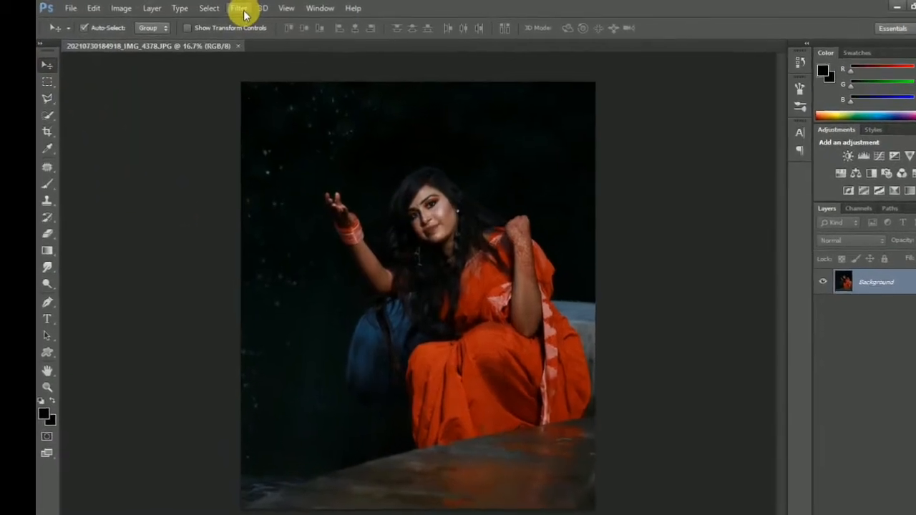
left_click(259, 13)
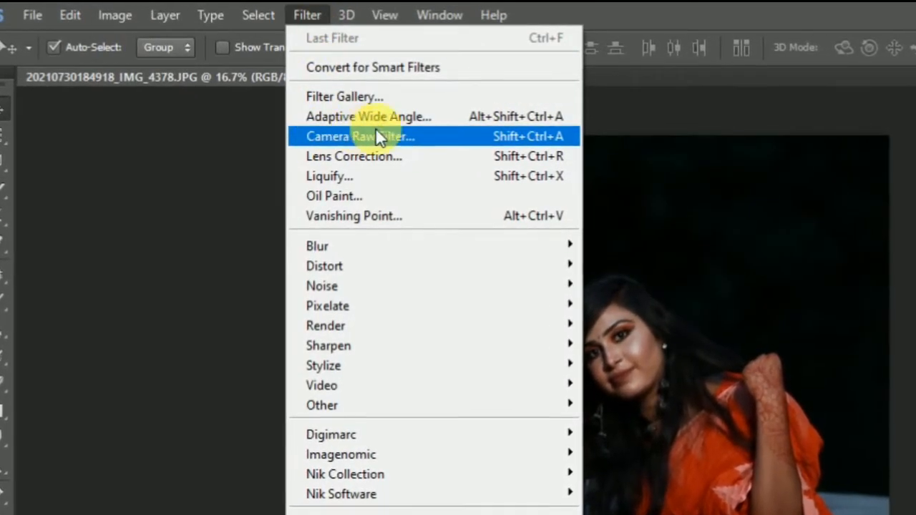
left_click(366, 133)
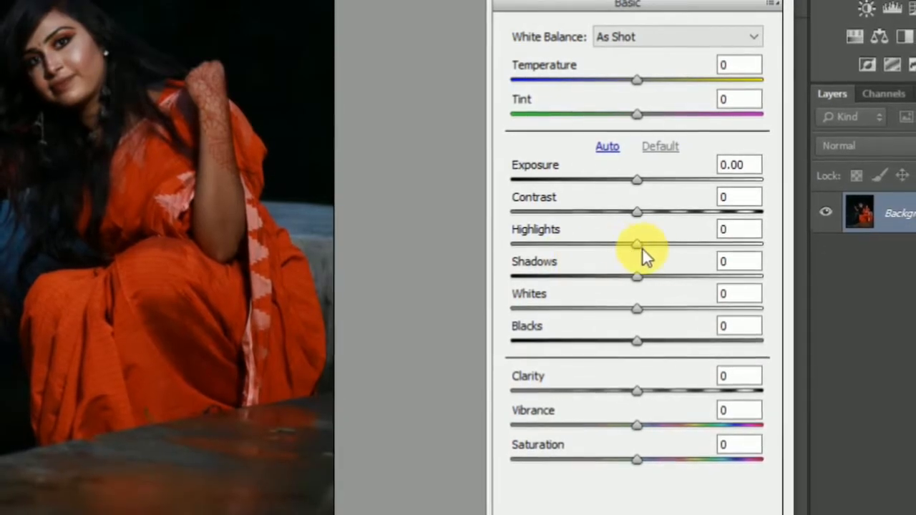
left_click_drag(639, 243, 611, 237)
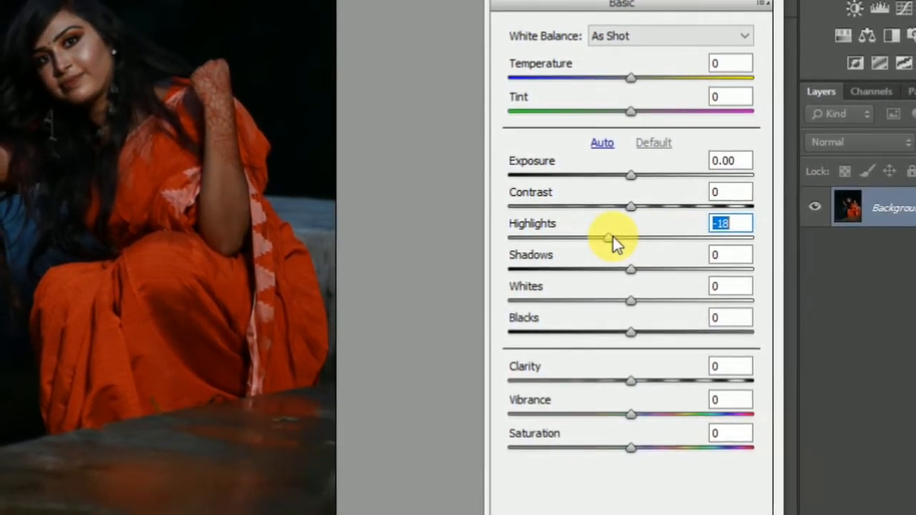
left_click(109, 107)
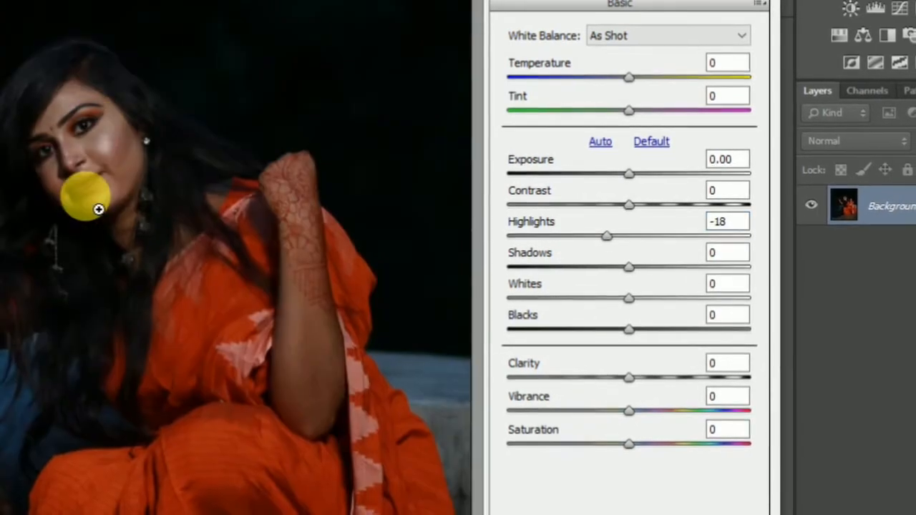
left_click(99, 209)
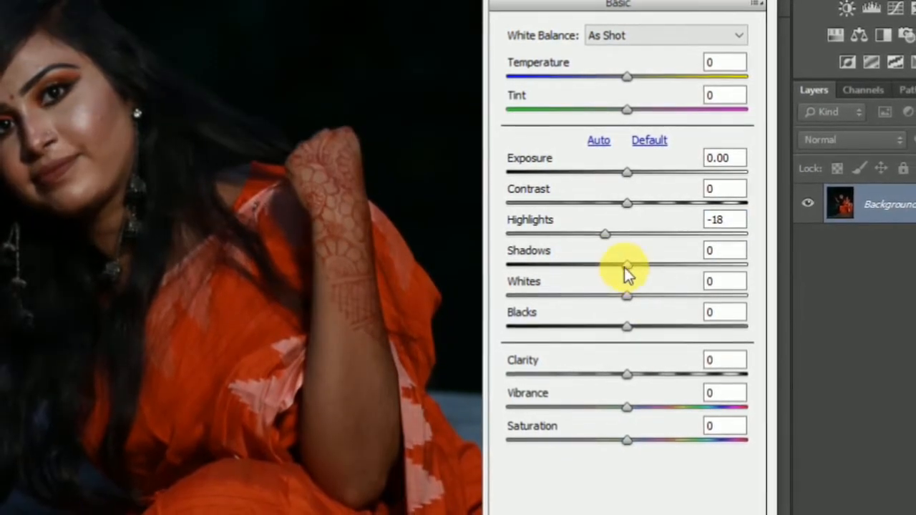
left_click_drag(623, 264, 803, 268)
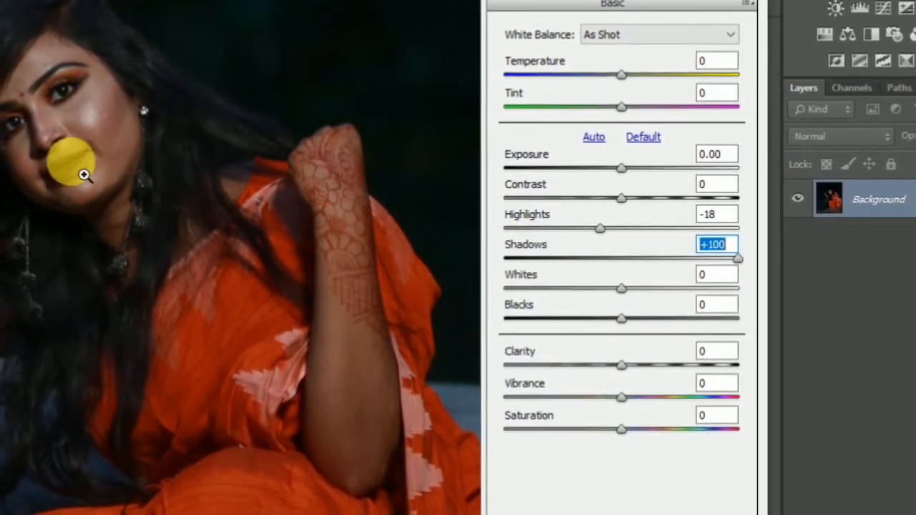
Set Clarity to +3, Blacks to +100 and Highlights to +6 in the basic adjustments.
mouse_move(623, 367)
left_mouse_down()
mouse_move(685, 366)
mouse_move(609, 357)
mouse_move(622, 357)
left_mouse_up()
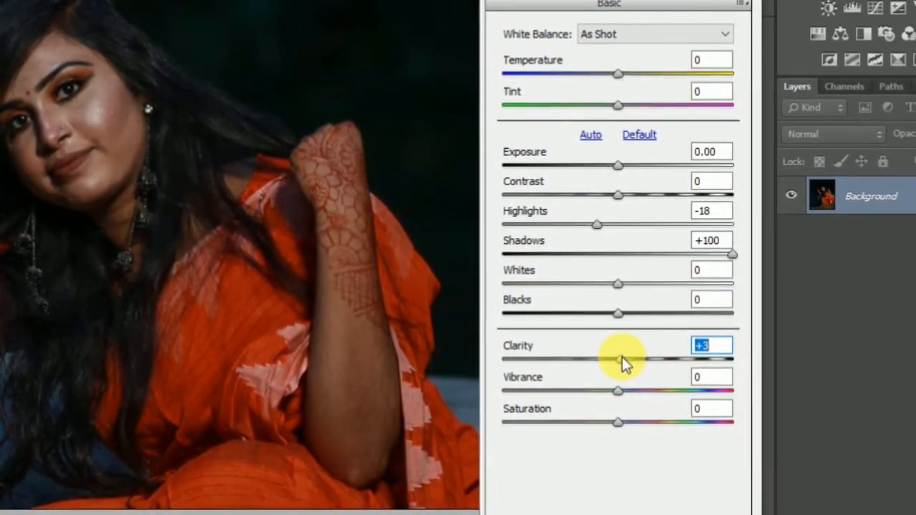
left_click_drag(614, 312, 766, 311)
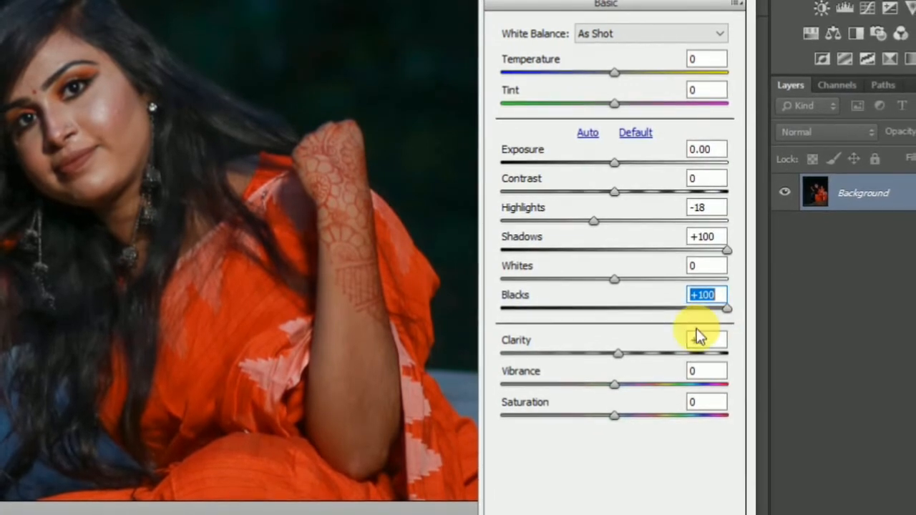
left_click(593, 221)
left_click_drag(593, 221, 614, 220)
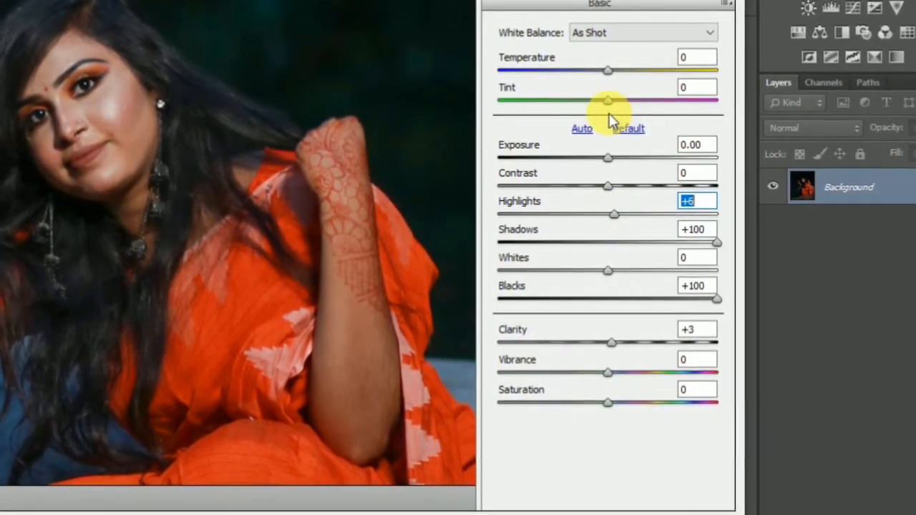
Set Temperature to +3, Tint to +13, Clarity to +8, Vibrance to +9 and Saturation to +6, and apply the filter.
left_click_drag(606, 71, 606, 71)
left_click_drag(601, 102, 613, 96)
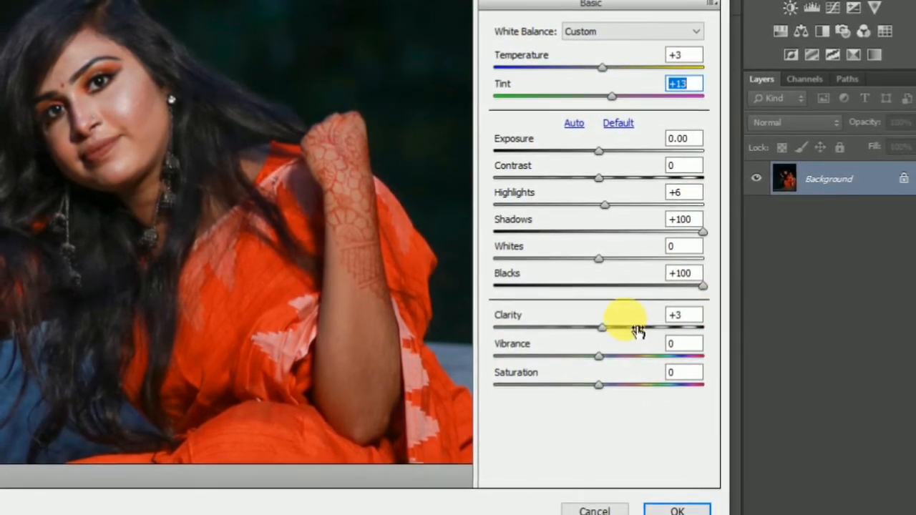
left_click_drag(598, 333, 601, 378)
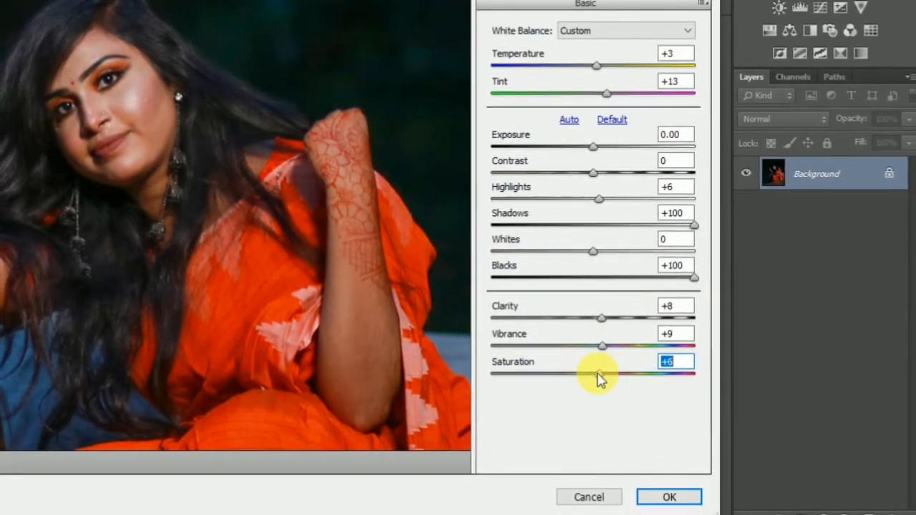
left_click(672, 500)
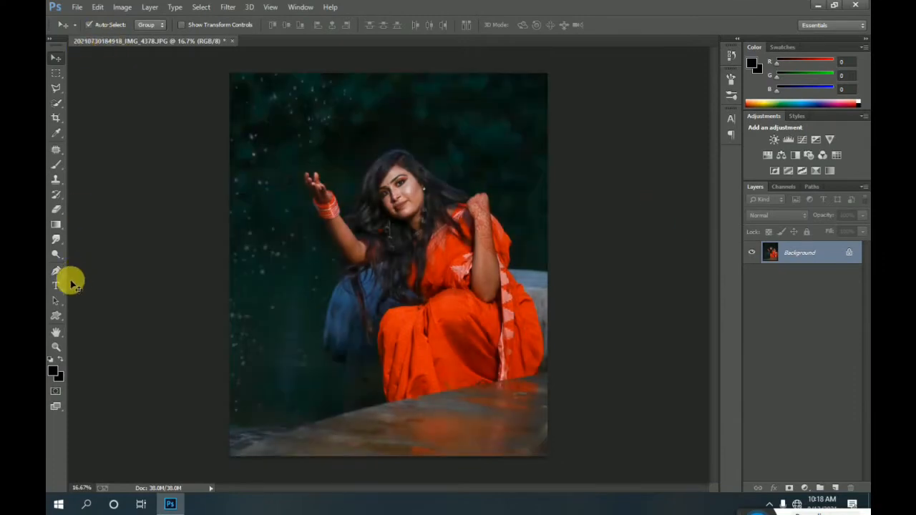
Choose the Mixer Brush for retouching the woman's face and enlarge its soft brush tip.
left_click(57, 348)
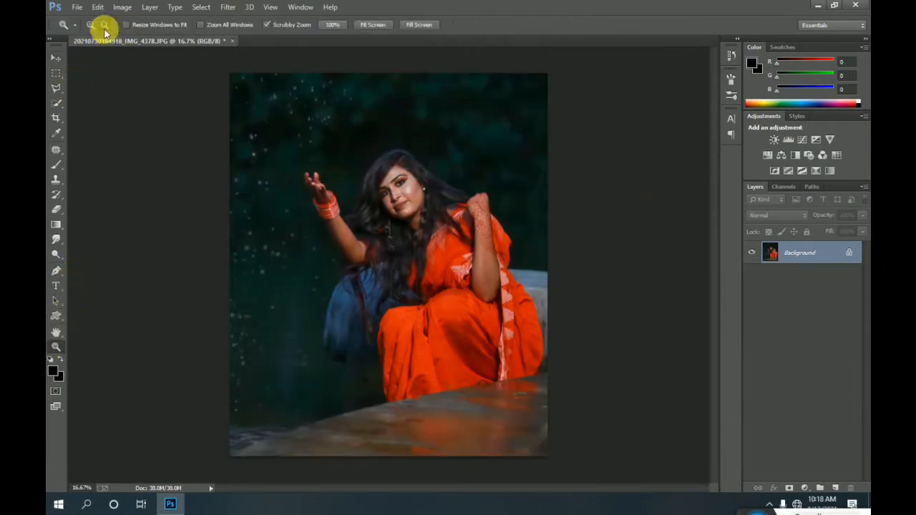
left_click_drag(411, 193, 402, 172)
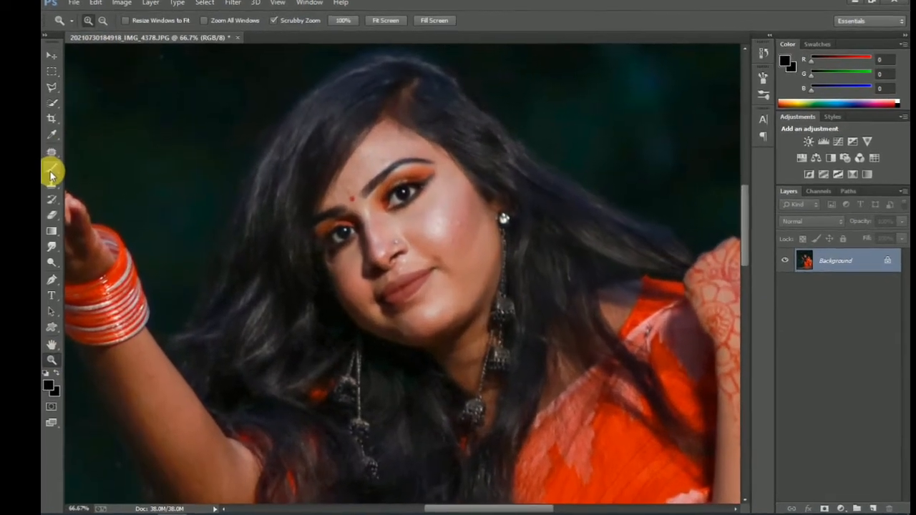
left_click(56, 164)
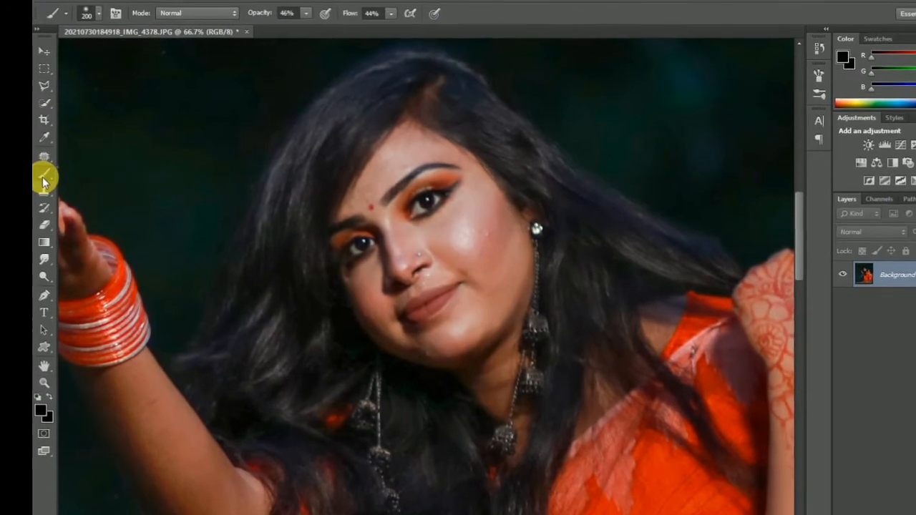
right_click(48, 176)
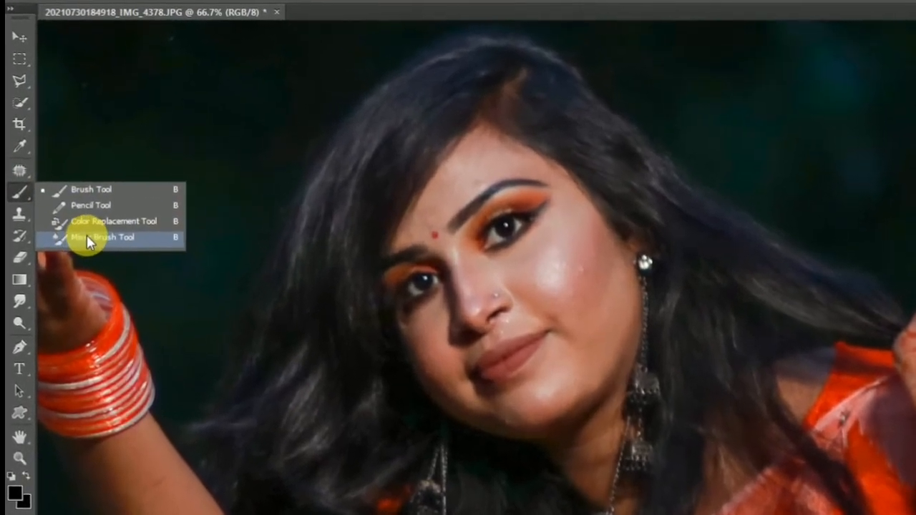
left_click(84, 226)
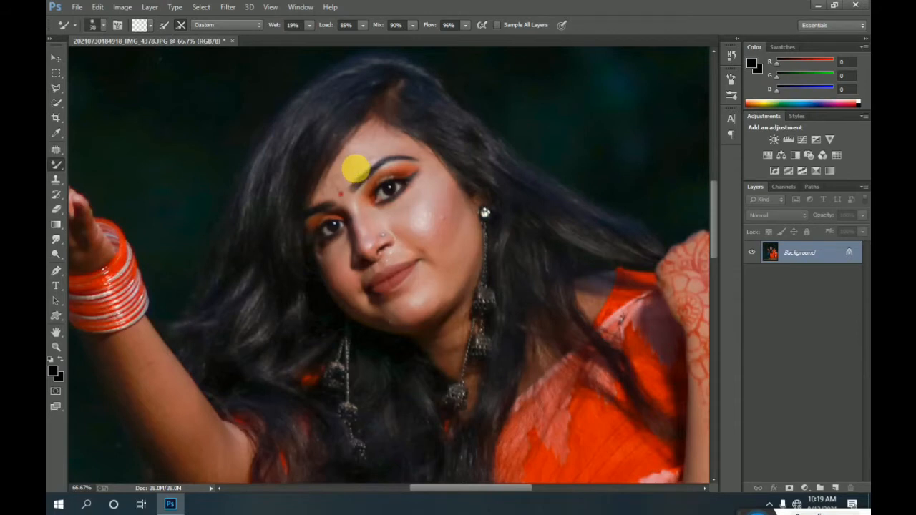
left_click(95, 25)
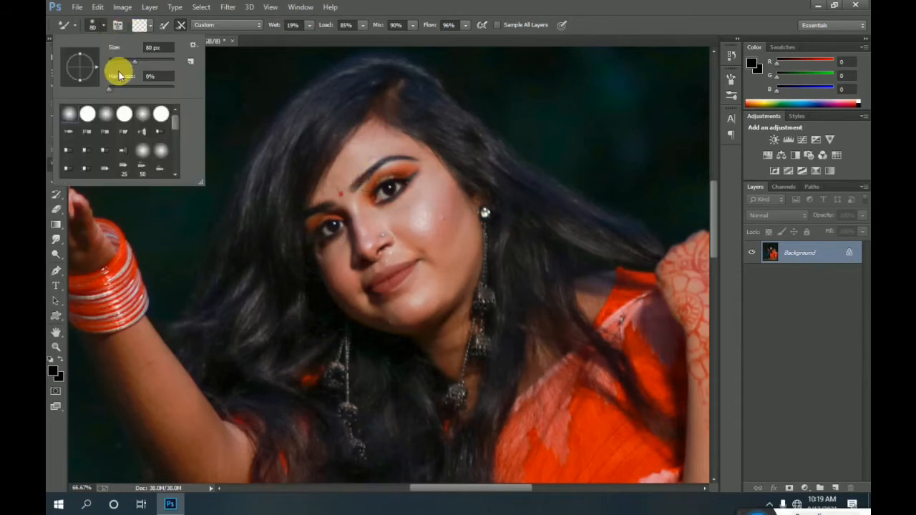
left_click_drag(131, 61, 139, 61)
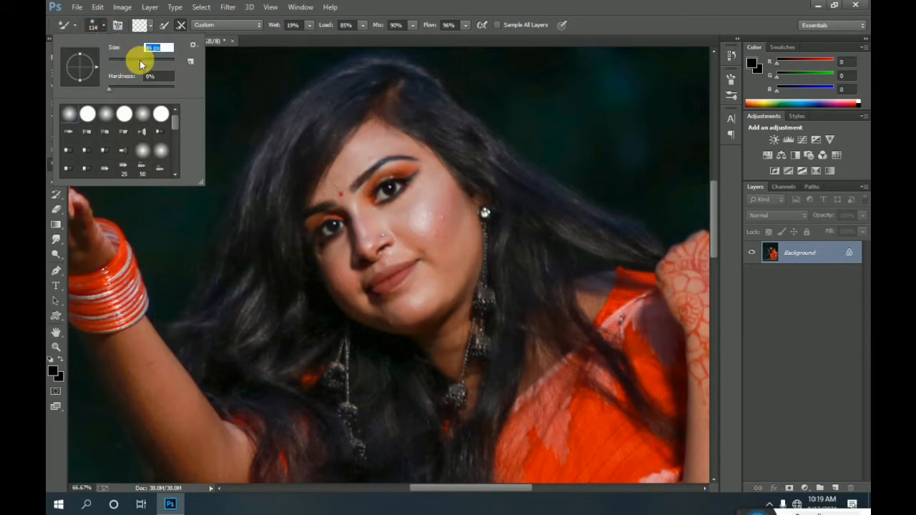
Smooth the skin on the woman's face, chin and neck with the Mixer Brush.
left_click(100, 26)
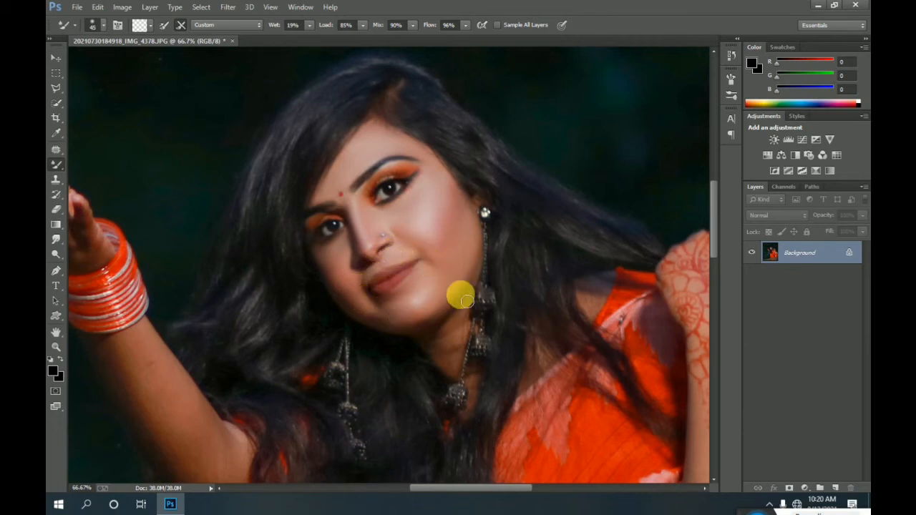
mouse_move(394, 312)
left_mouse_down()
mouse_move(377, 326)
mouse_move(443, 356)
left_mouse_up()
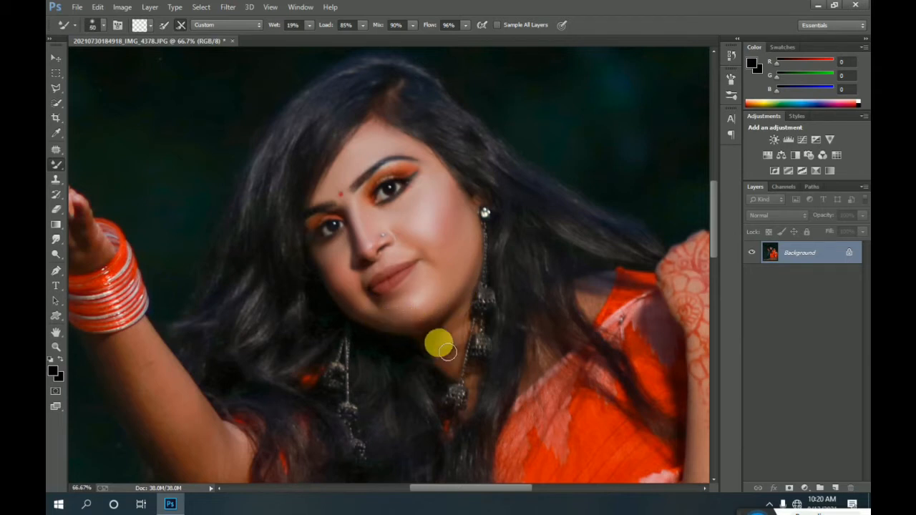
mouse_move(465, 322)
left_mouse_down()
mouse_move(459, 335)
mouse_move(420, 340)
left_mouse_up()
mouse_move(469, 358)
left_mouse_down()
mouse_move(433, 348)
mouse_move(450, 352)
left_mouse_up()
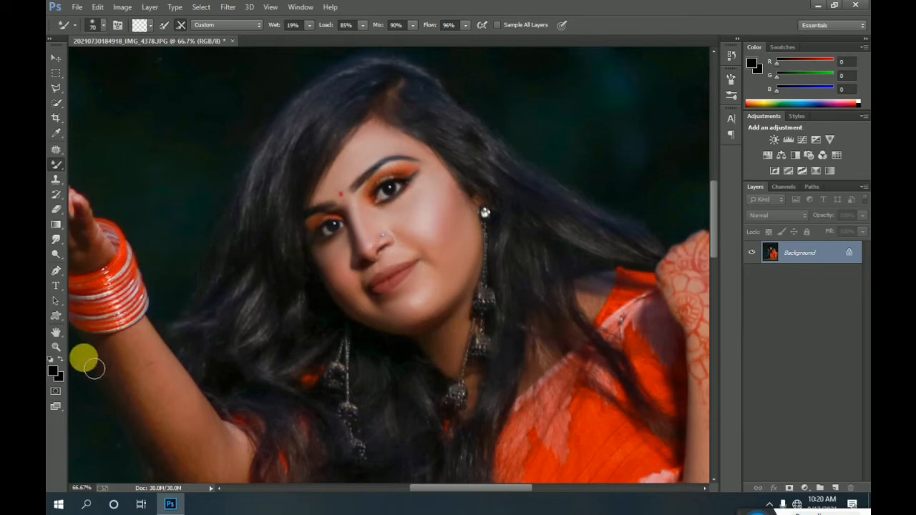
Smooth the skin on both of the woman's arms with the Mixer Brush.
left_click(61, 348)
left_click(106, 24)
left_click_drag(193, 180, 193, 180)
left_click_drag(413, 312, 68, 266)
left_click(56, 165)
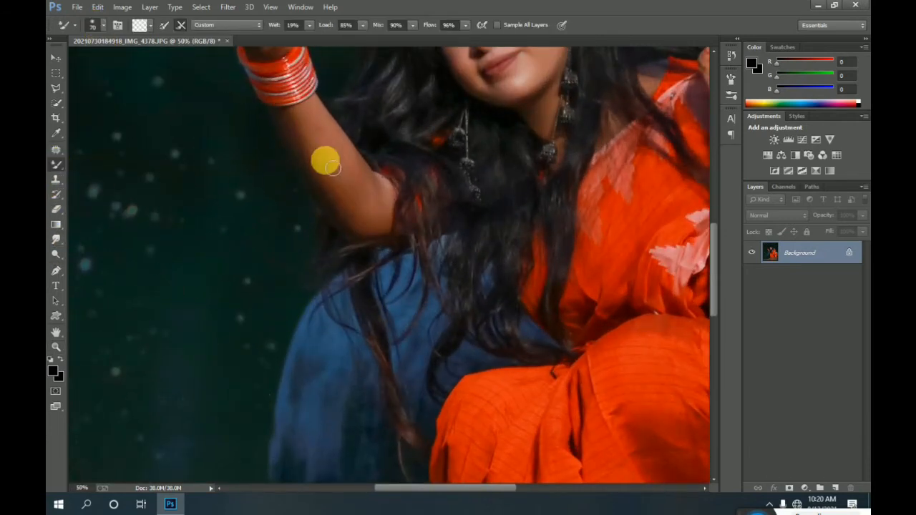
mouse_move(358, 195)
left_mouse_down()
mouse_move(328, 147)
mouse_move(395, 248)
mouse_move(388, 214)
mouse_move(348, 205)
mouse_move(322, 154)
mouse_move(382, 247)
mouse_move(405, 236)
left_mouse_up()
left_click_drag(380, 491, 469, 490)
mouse_move(437, 304)
left_mouse_down()
mouse_move(419, 205)
mouse_move(425, 297)
mouse_move(450, 331)
mouse_move(448, 239)
mouse_move(468, 290)
mouse_move(435, 268)
mouse_move(456, 343)
mouse_move(409, 272)
mouse_move(420, 246)
mouse_move(475, 279)
mouse_move(450, 340)
left_mouse_up()
Add a Solid Color fill layer in light pink (#fdcbc7) above the photo.
left_click(57, 348)
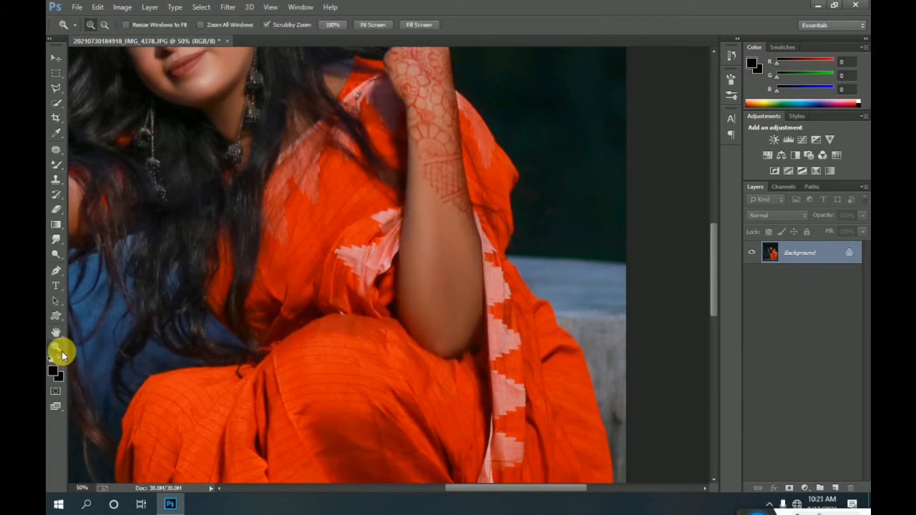
left_click_drag(487, 381, 507, 313)
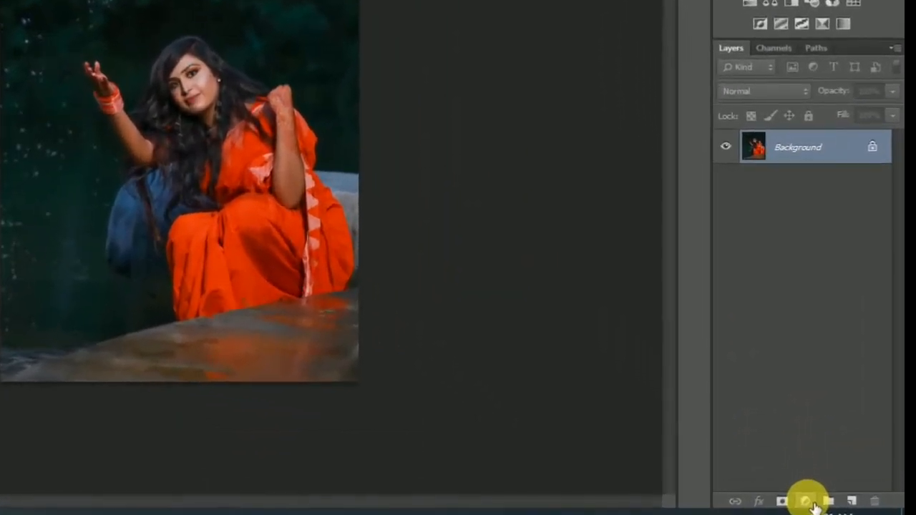
left_click(804, 487)
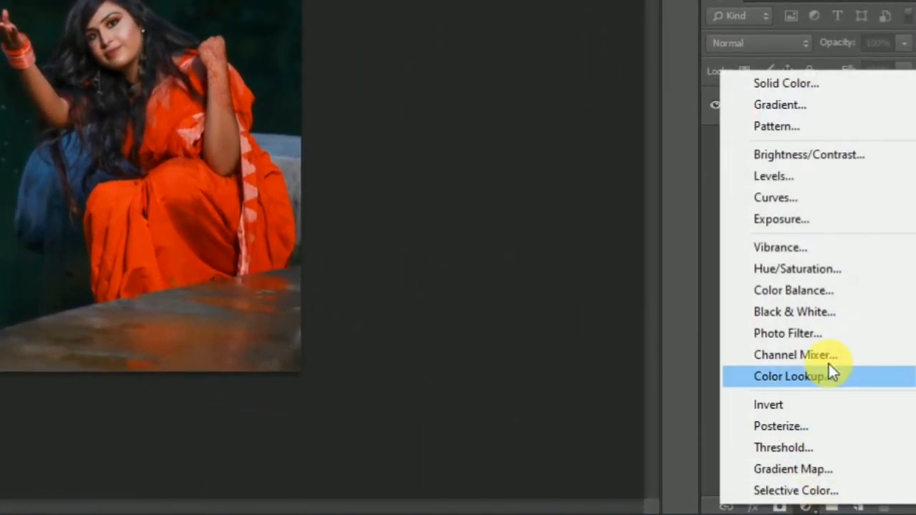
left_click(779, 85)
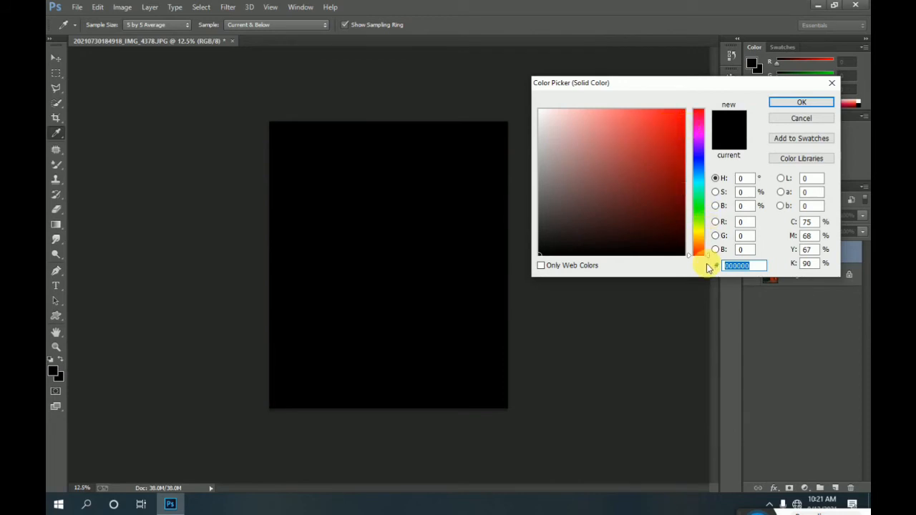
mouse_move(708, 257)
left_mouse_down()
mouse_move(708, 232)
mouse_move(712, 259)
left_mouse_up()
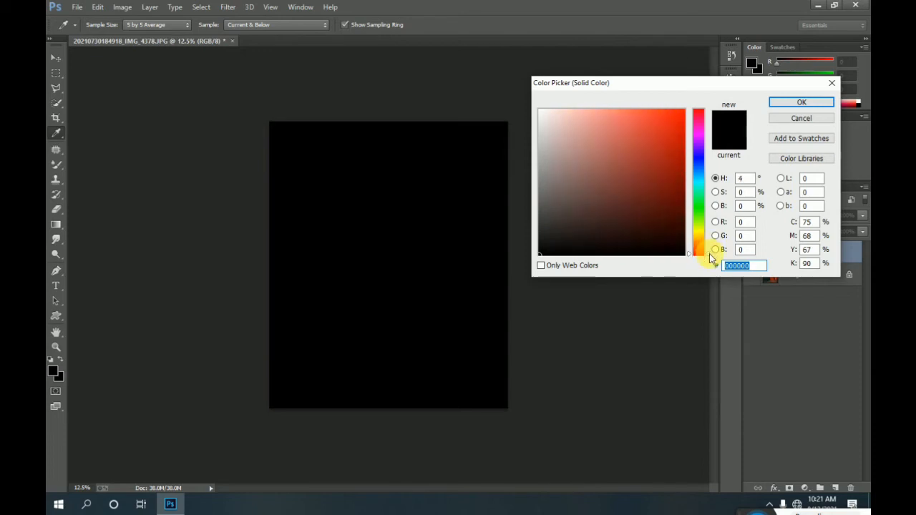
left_click_drag(599, 161, 581, 115)
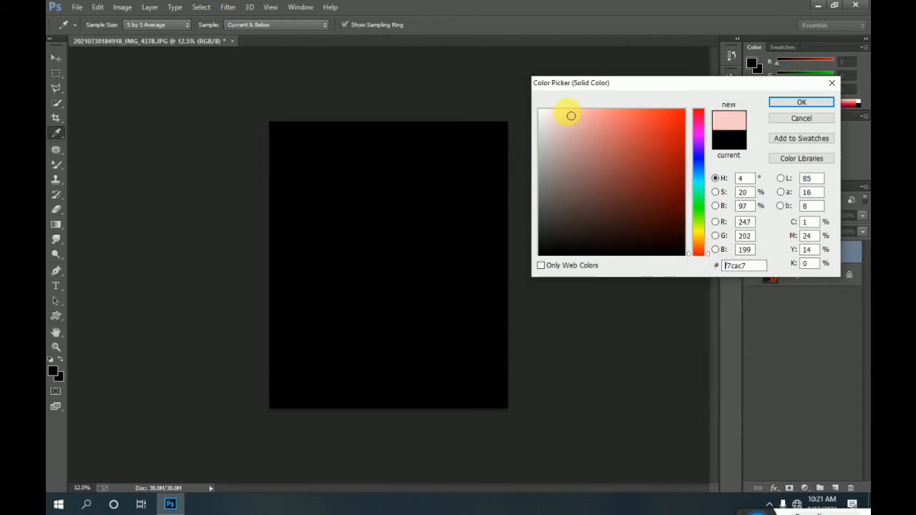
left_click_drag(573, 114, 570, 111)
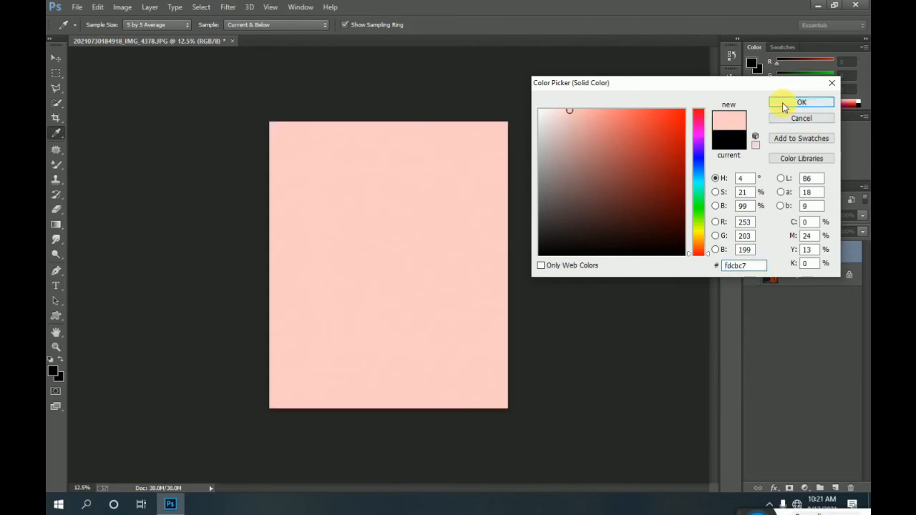
left_click(784, 105)
Set the pink fill layer's blend mode to Soft Light, its opacity to 66% and its fill to 46%.
left_click(773, 218)
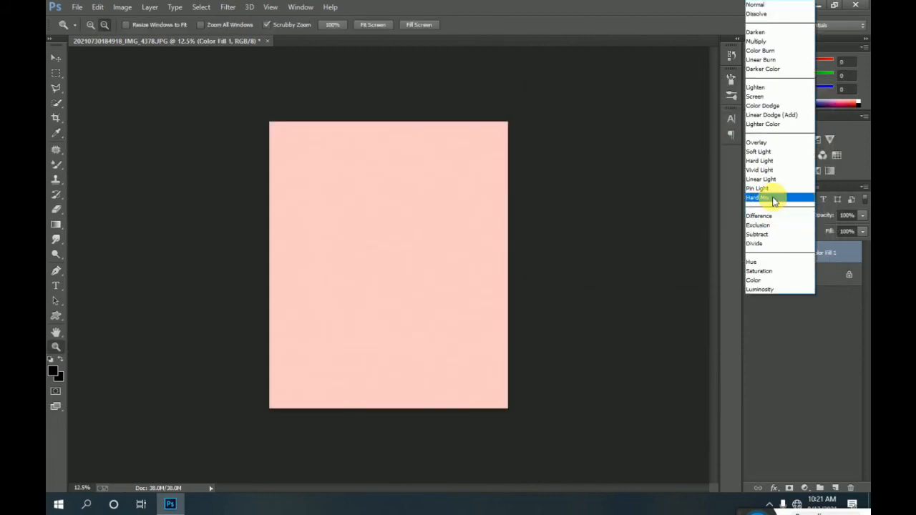
left_click(776, 158)
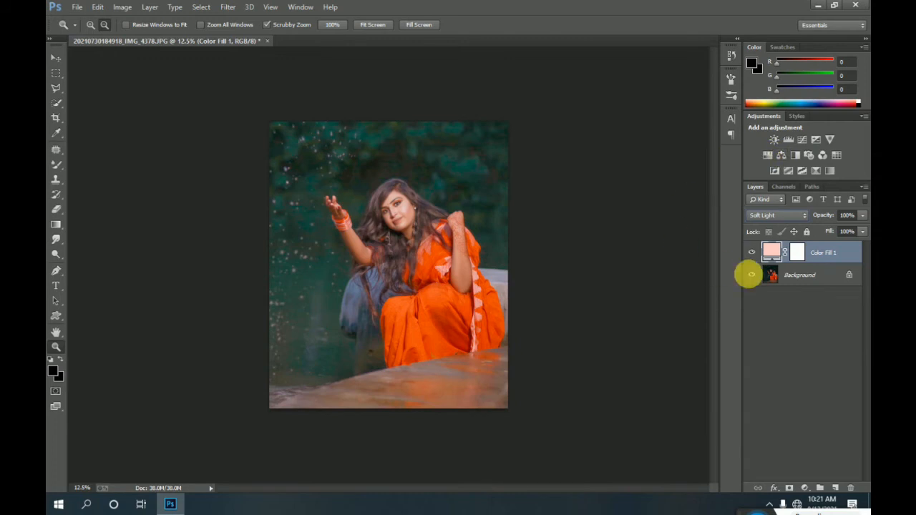
left_click_drag(841, 249, 836, 249)
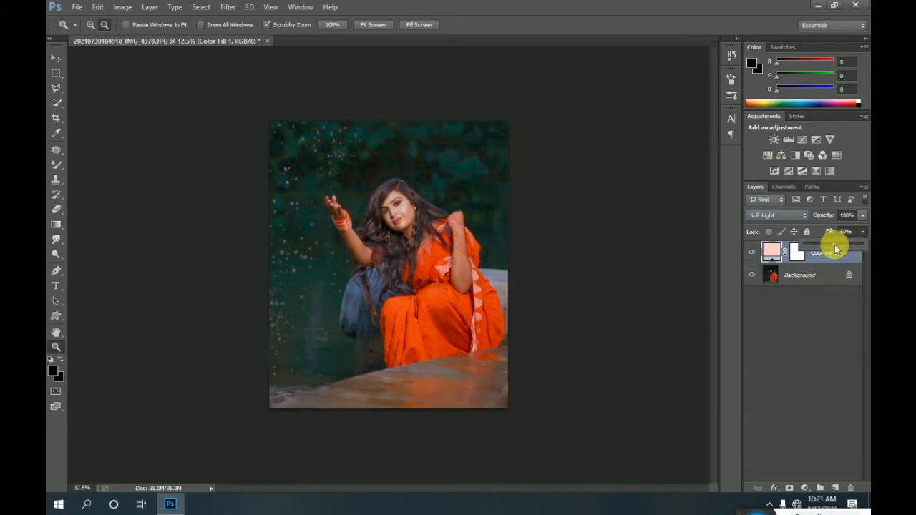
left_click_drag(861, 228, 844, 231)
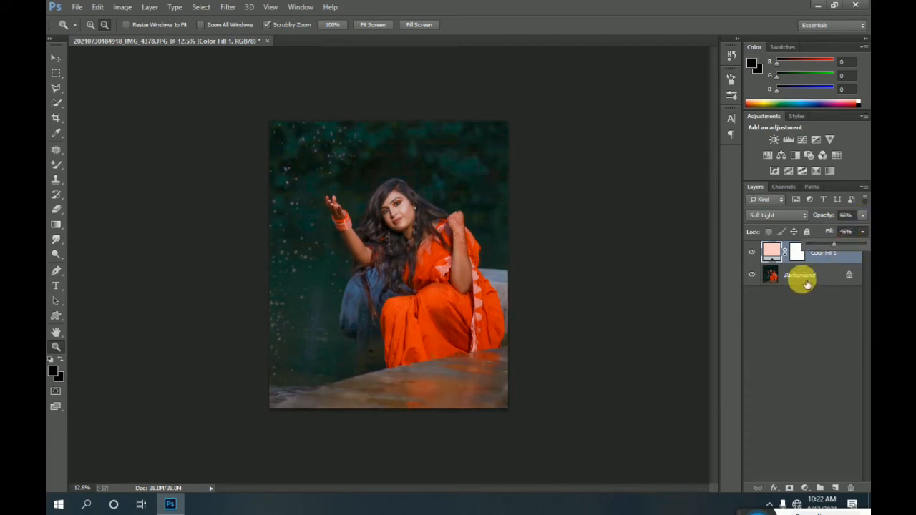
Add a second Solid Color fill layer in light magenta pink directly above the Background layer.
left_click(806, 277)
left_click(804, 488)
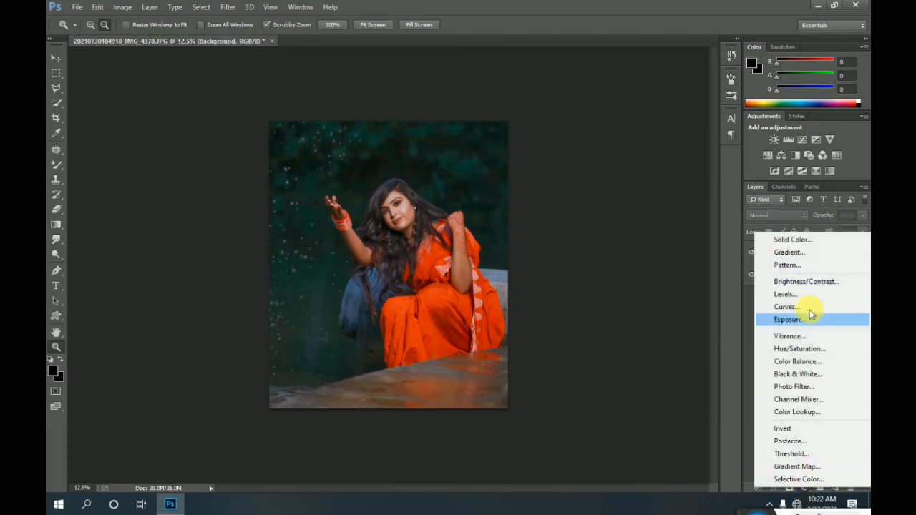
left_click(796, 241)
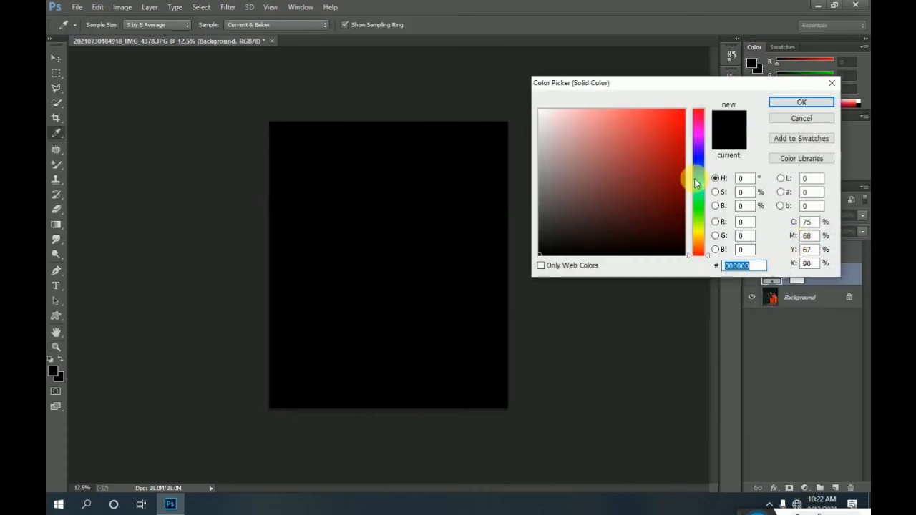
left_click_drag(694, 180, 707, 129)
left_click(566, 111)
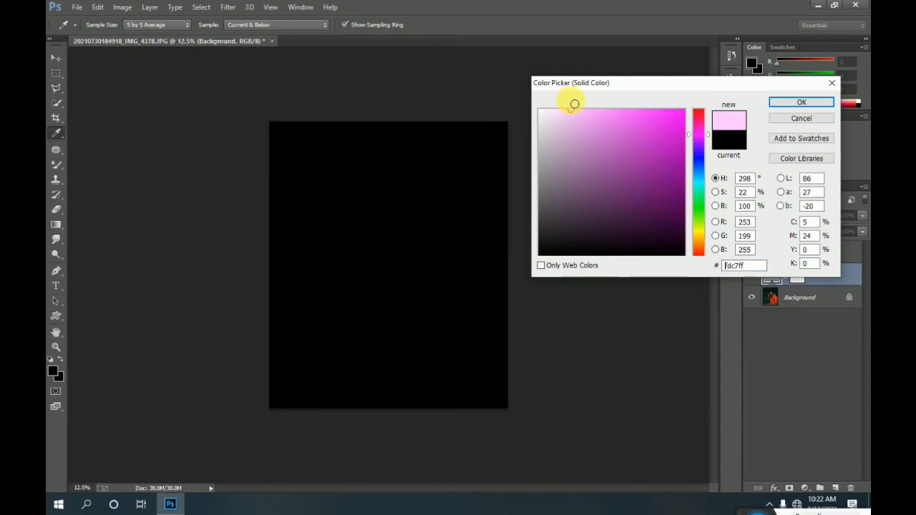
left_click(801, 102)
Set the magenta pink fill layer's blend mode to Soft Light, its fill to 22% and its opacity to 66%.
left_click(766, 215)
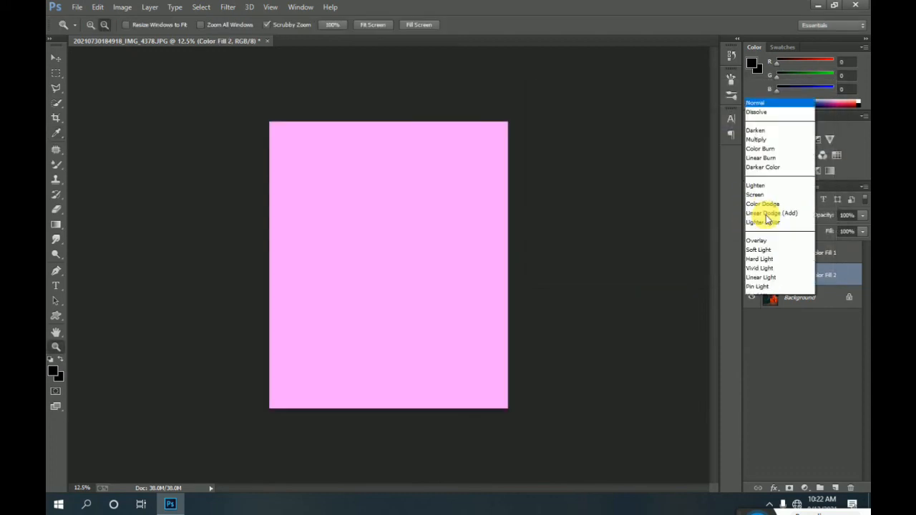
left_click(759, 152)
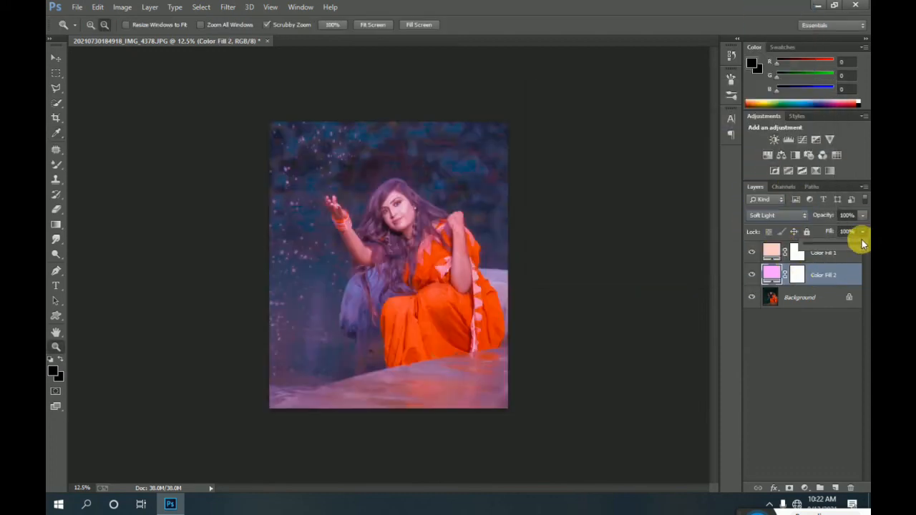
left_click_drag(824, 244, 817, 252)
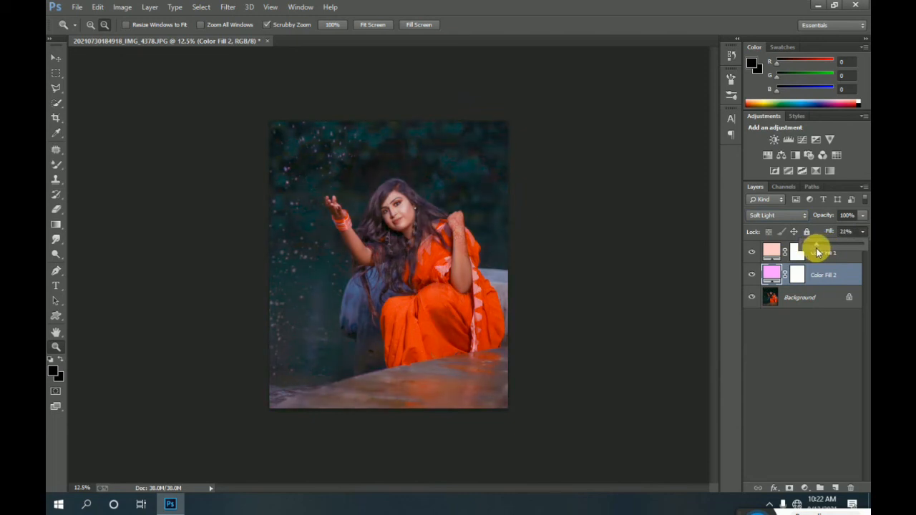
left_click(862, 215)
left_click_drag(861, 228, 828, 233)
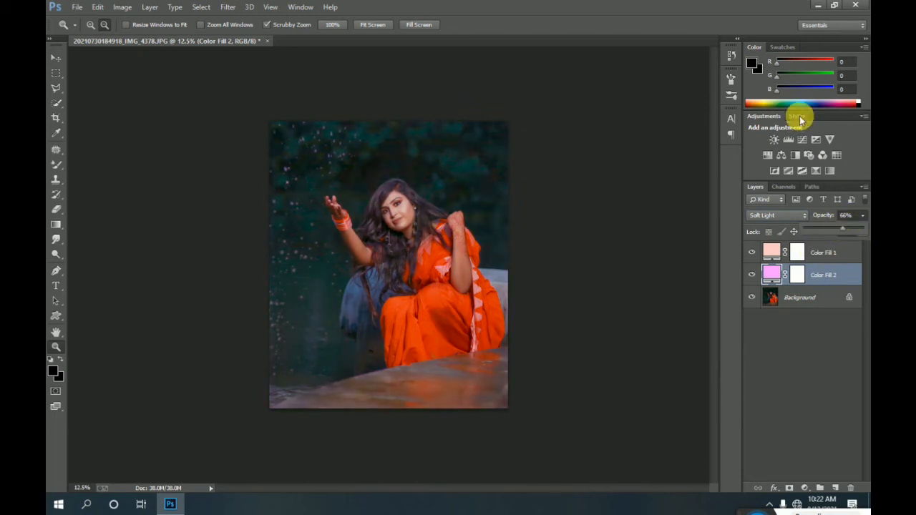
Save the portrait as a JPEG in the Pictures folder under the file name fdjgfjkgjhxdrtgdjm.
left_click(795, 299)
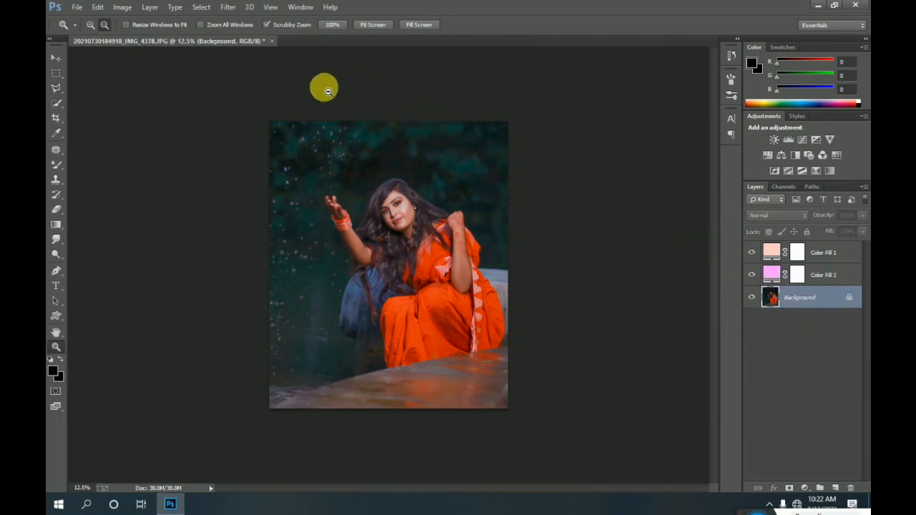
left_click(76, 9)
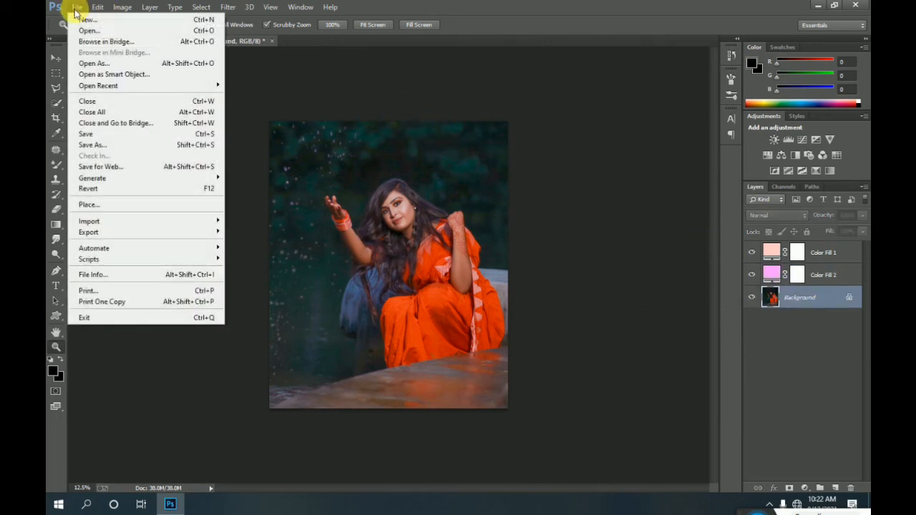
left_click(90, 131)
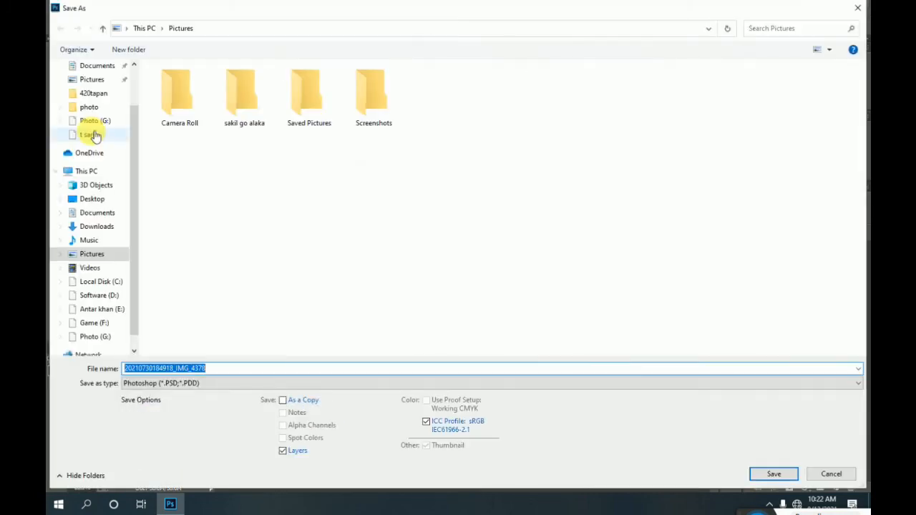
left_click(205, 384)
left_click(159, 267)
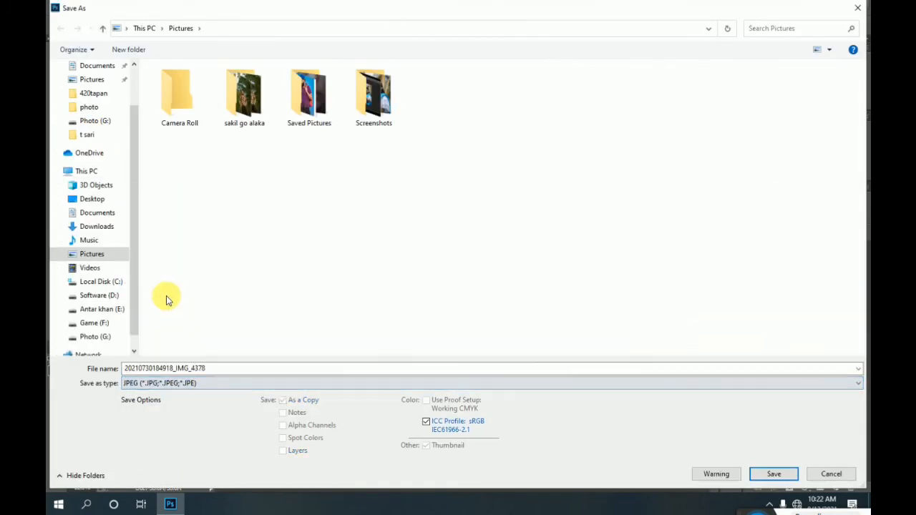
double_click(214, 366)
type("fdjgfjkgjhxdr")
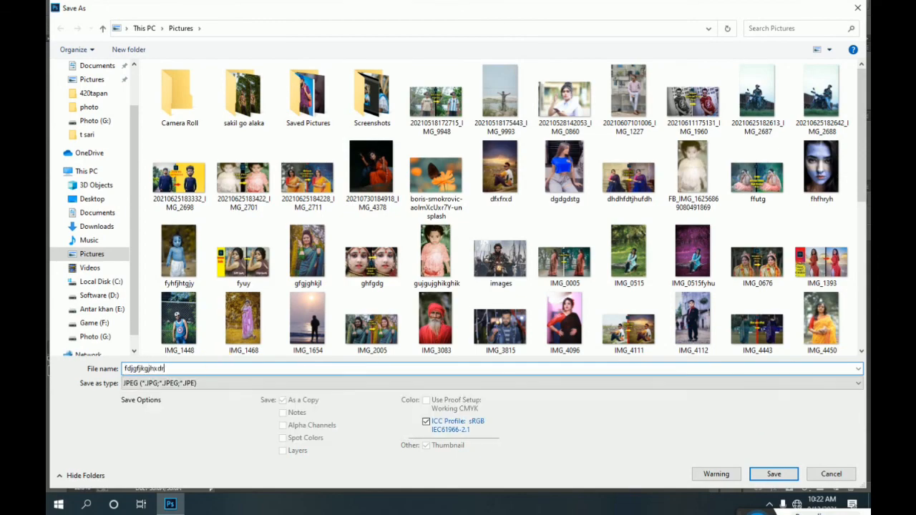
type("tgdjm")
left_click(774, 474)
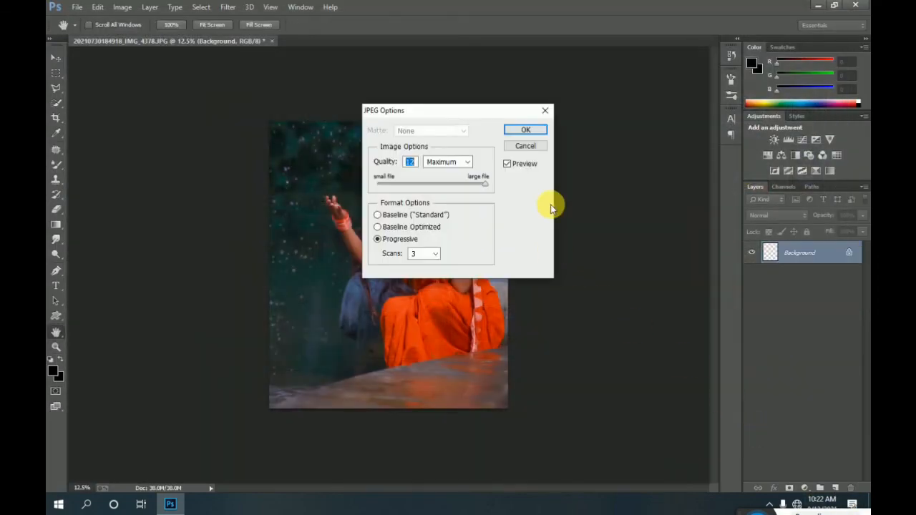